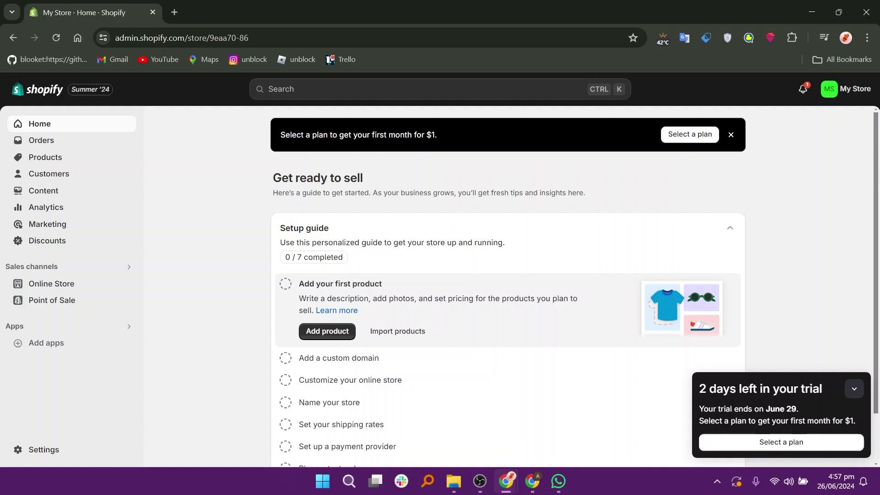
# - Go to the Online Store themes page and start customizing the Dawn theme
pyautogui.click(51, 283)
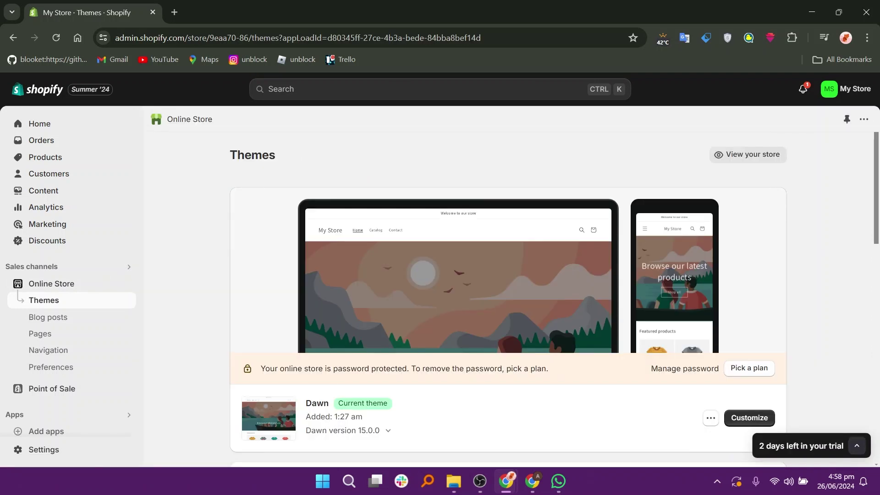
pyautogui.scroll(-2, 749, 344)
pyautogui.click(749, 269)
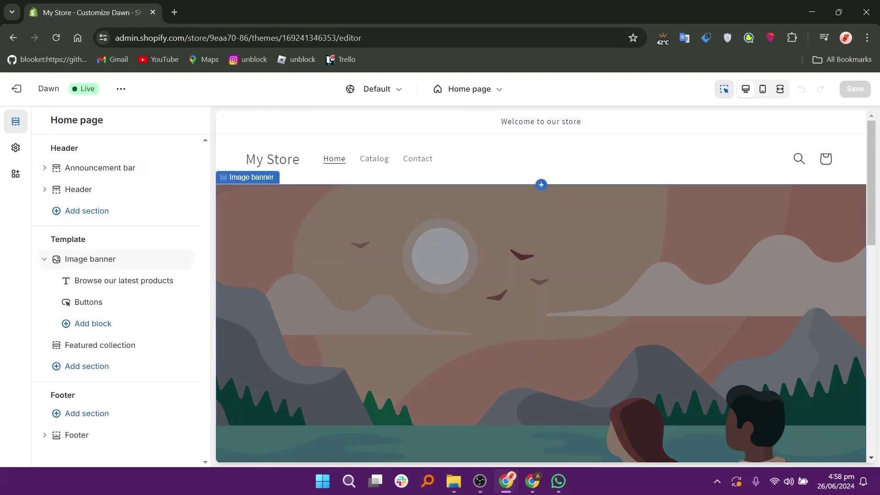
# - Edit the image banner's first button label to read 'Shop Now'
pyautogui.click(88, 302)
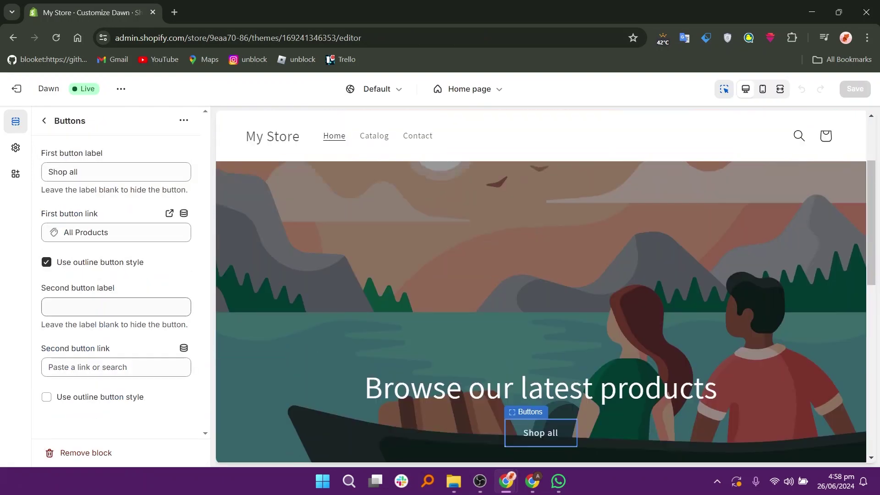
pyautogui.press('BackSpace')
pyautogui.press('BackSpace')
pyautogui.write('N')
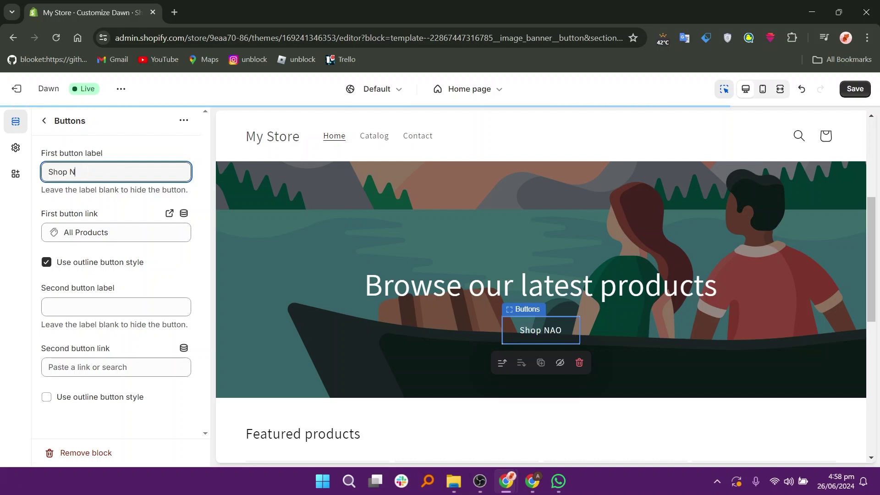
pyautogui.write('ow')
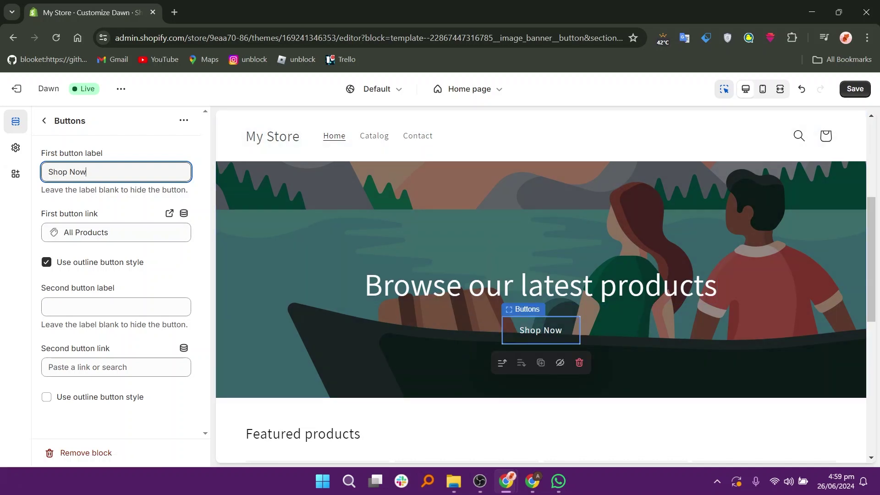
# - Link the banner's first button to All products, save the theme, and view the live storefront
pyautogui.click(116, 232)
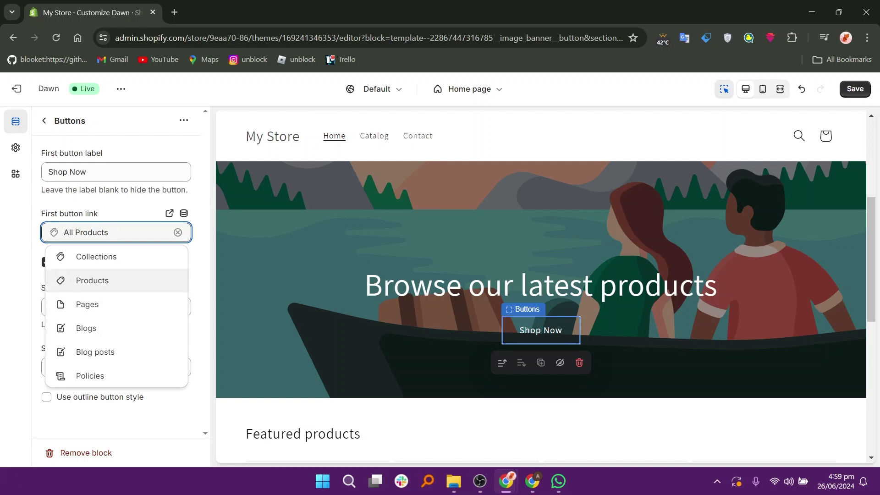
pyautogui.click(92, 280)
pyautogui.click(109, 208)
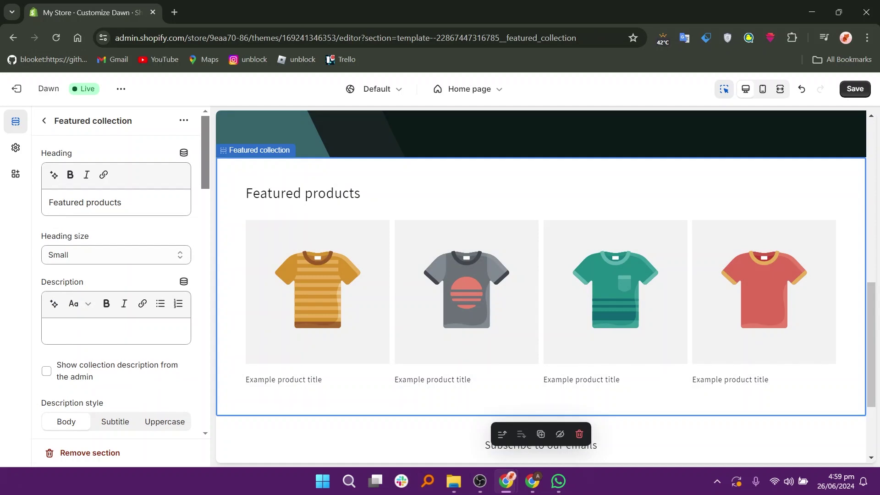
pyautogui.click(854, 89)
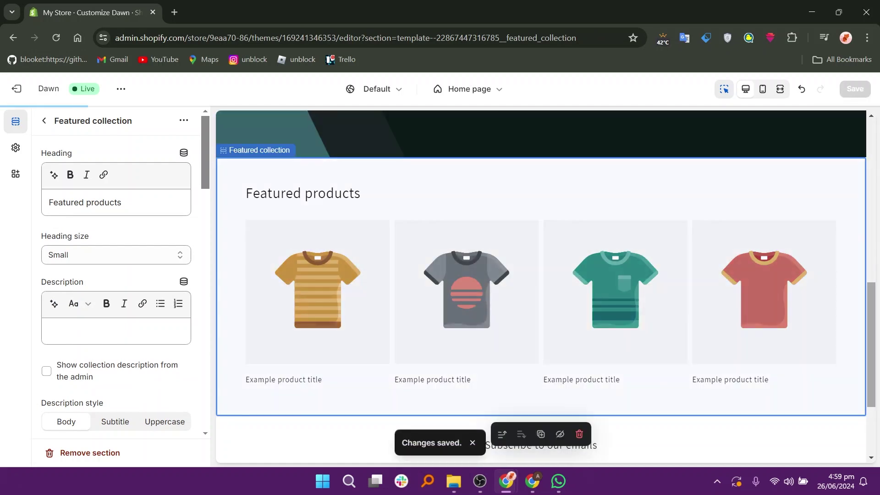
pyautogui.hotkey('ctrl', 'Tab')
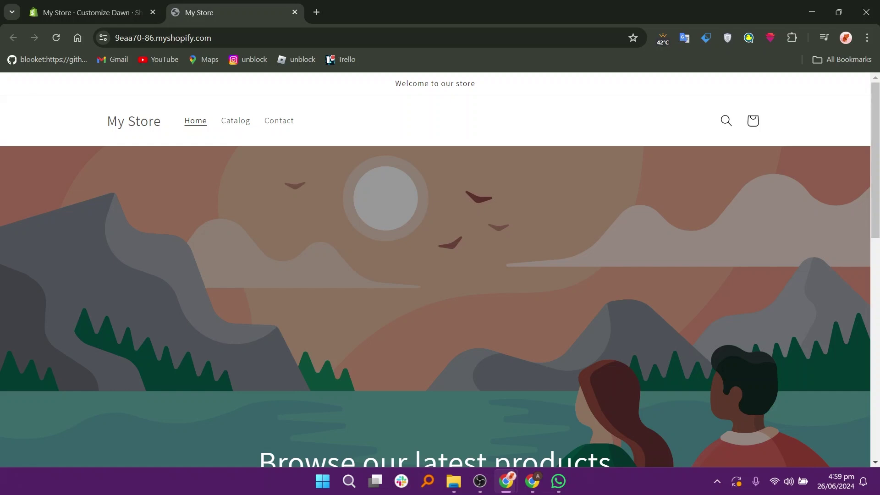
pyautogui.scroll(-5, 440, 275)
pyautogui.scroll(-3, 440, 275)
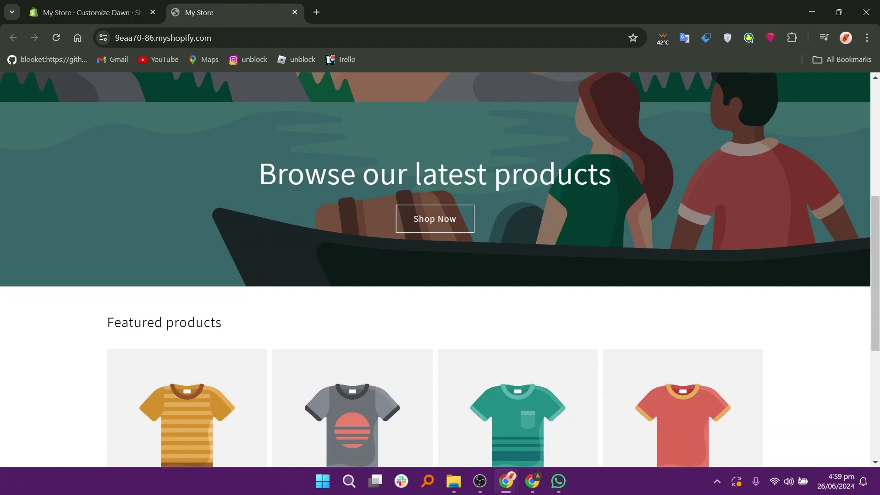
# - Follow the storefront banner's Shop Now button to the all-products catalog
pyautogui.click(434, 218)
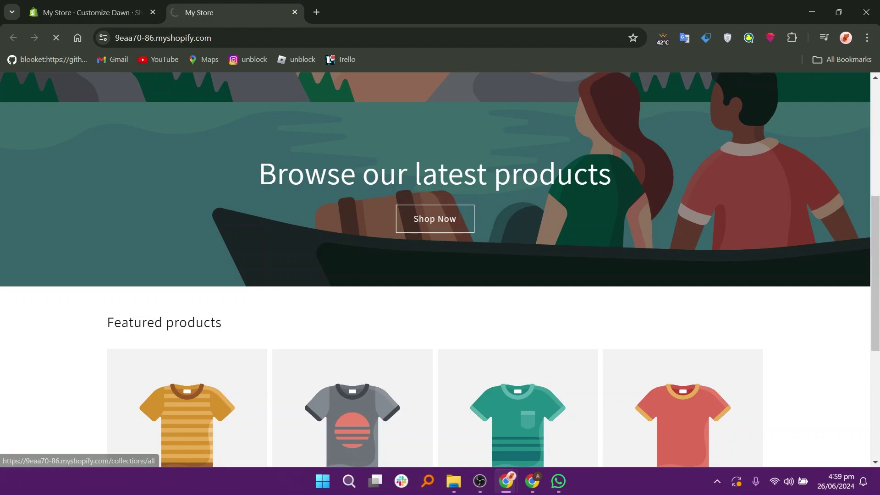